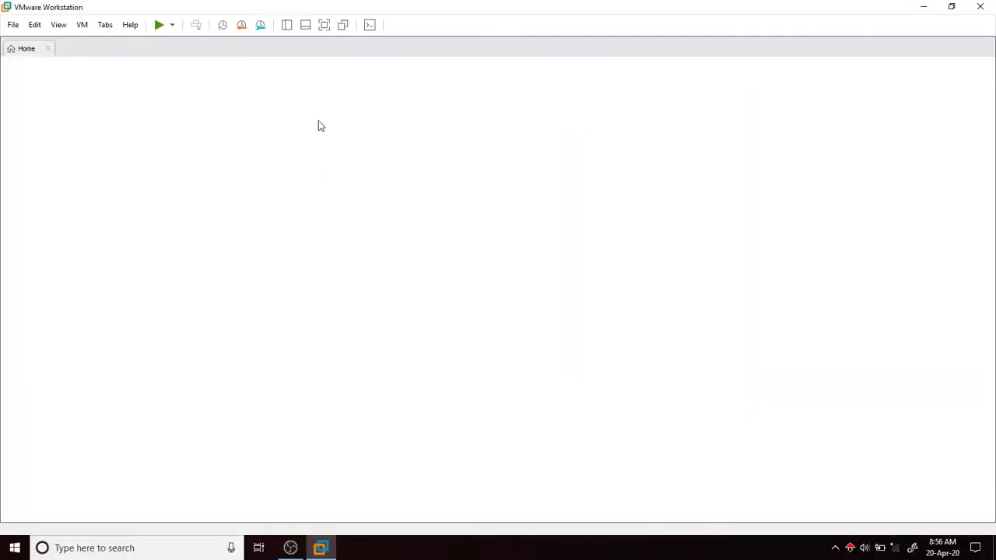
- Start a new custom virtual machine with Workstation 15.x compatibility and choose to install the operating system later
click(28, 49)
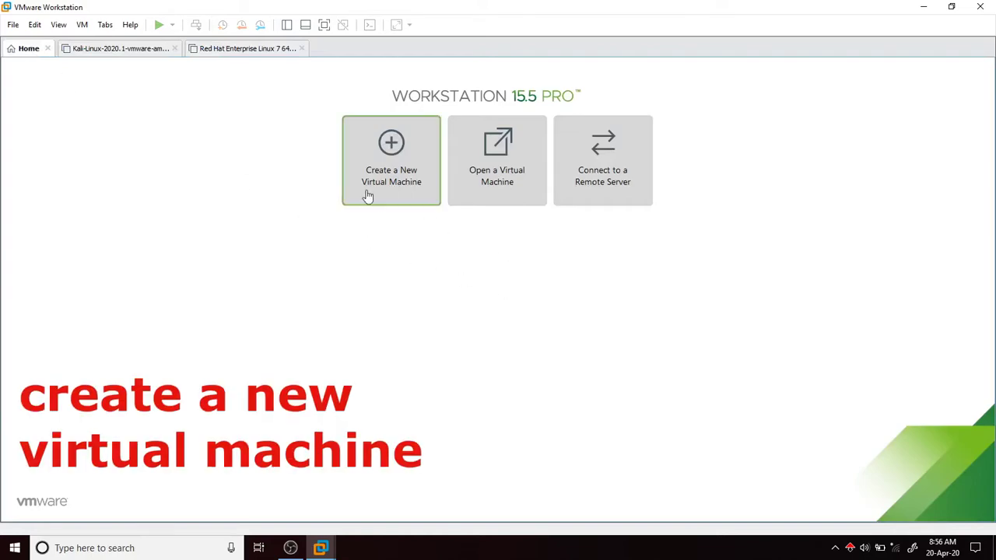
click(381, 169)
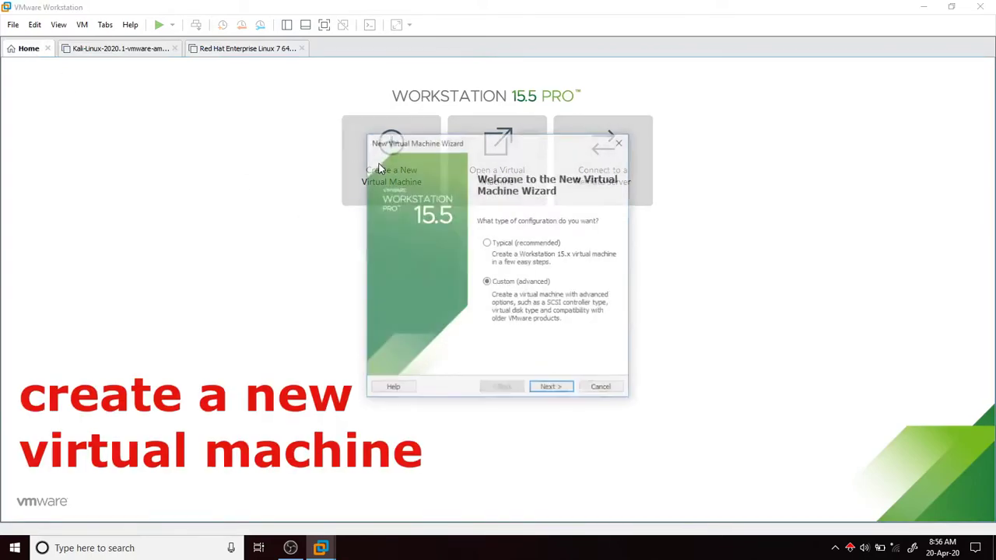
click(547, 387)
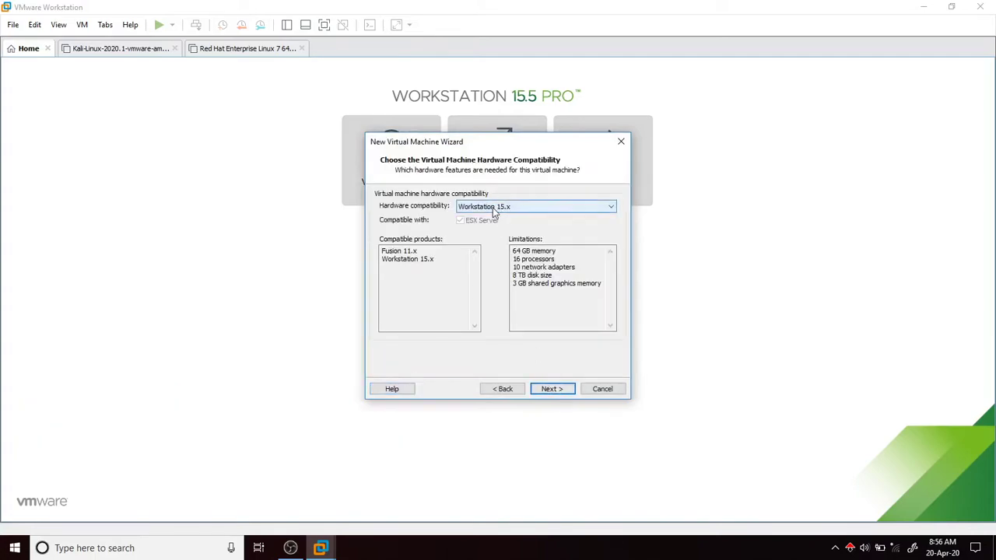
click(562, 390)
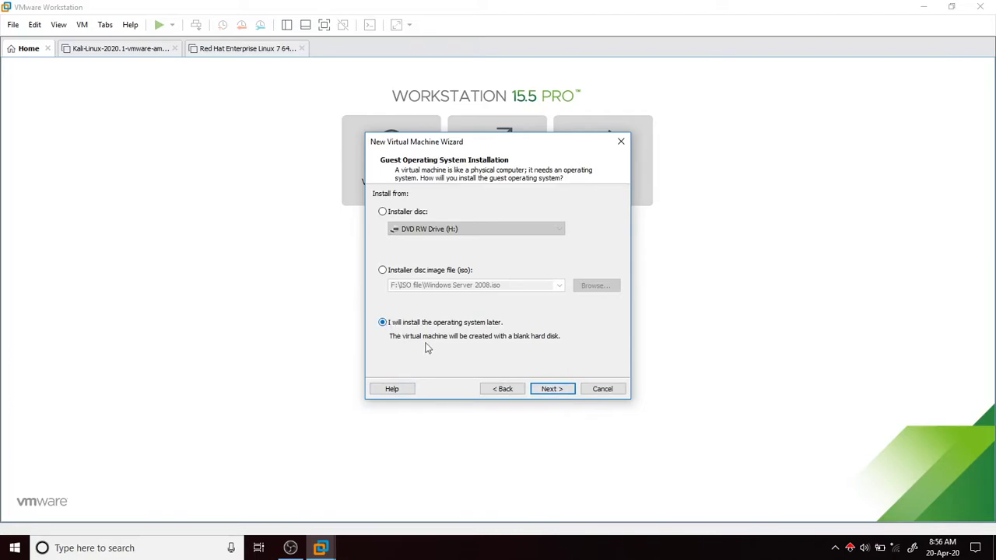
click(562, 389)
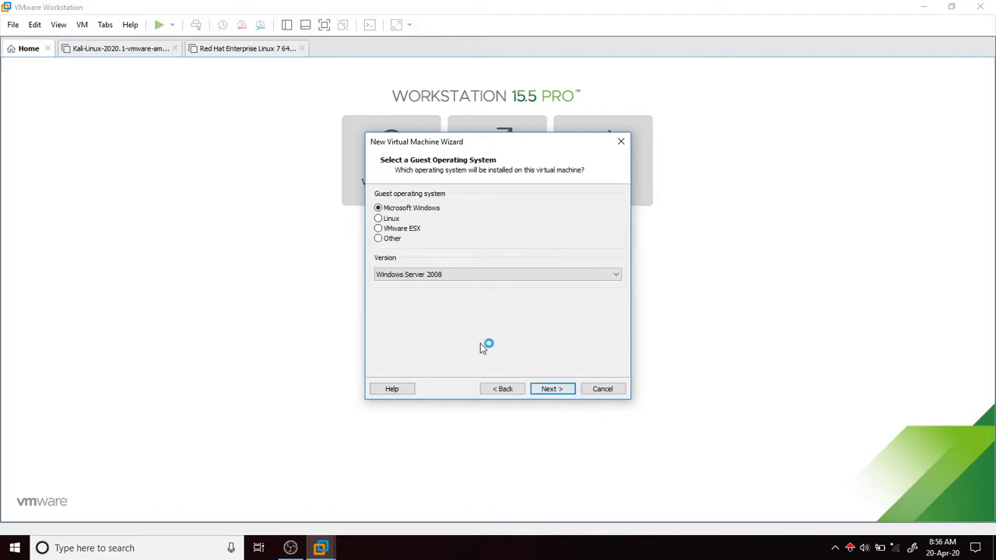
- Set the guest operating system to Microsoft Windows, version Windows Server 2012
click(535, 274)
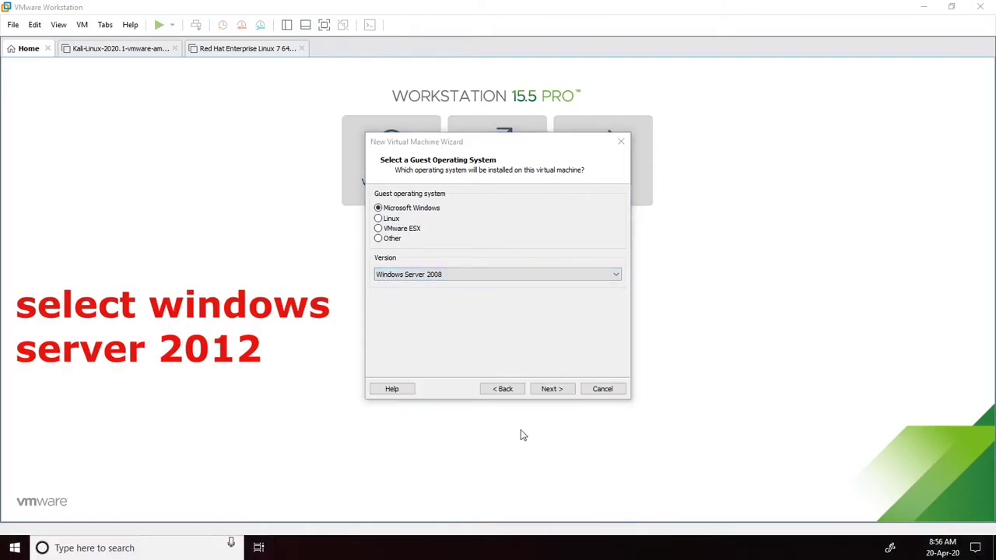
click(518, 276)
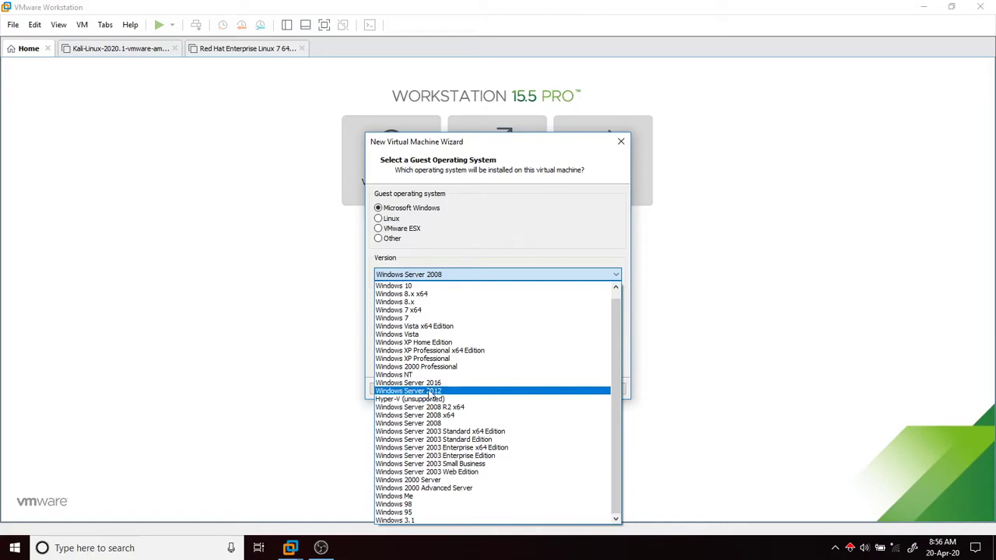
click(446, 393)
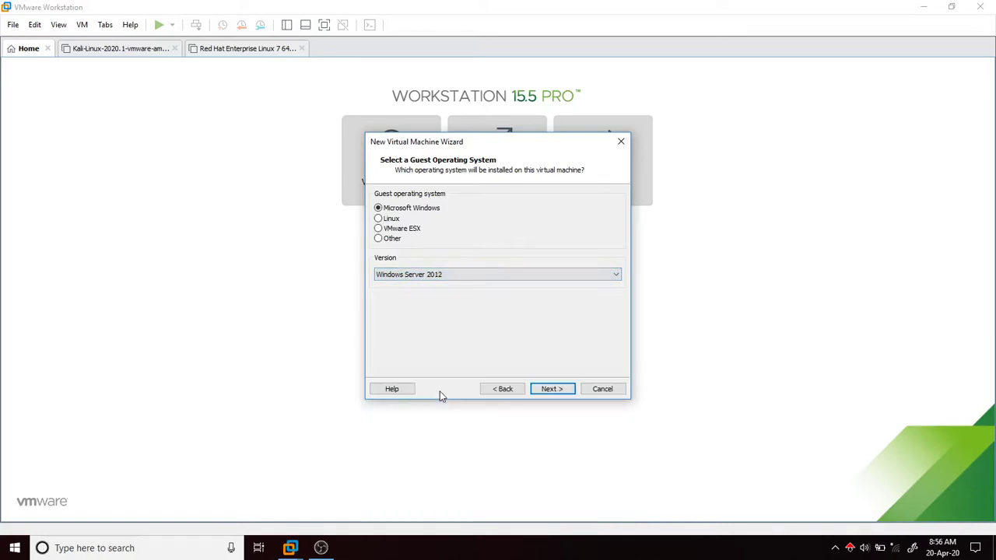
click(550, 389)
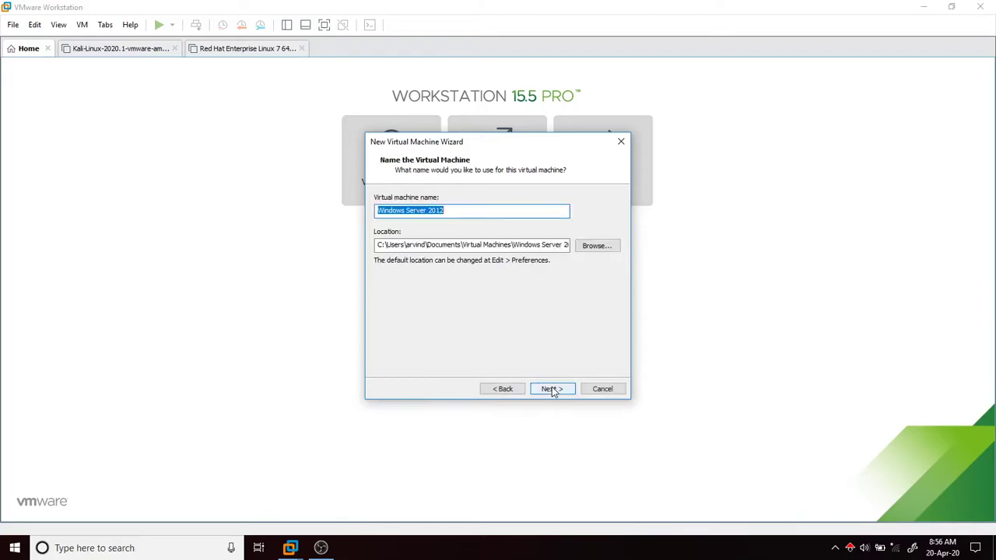
- Set the virtual machine's location to a new folder named "windows server 2012" on Local Disk (D:), keeping the default machine name
click(605, 246)
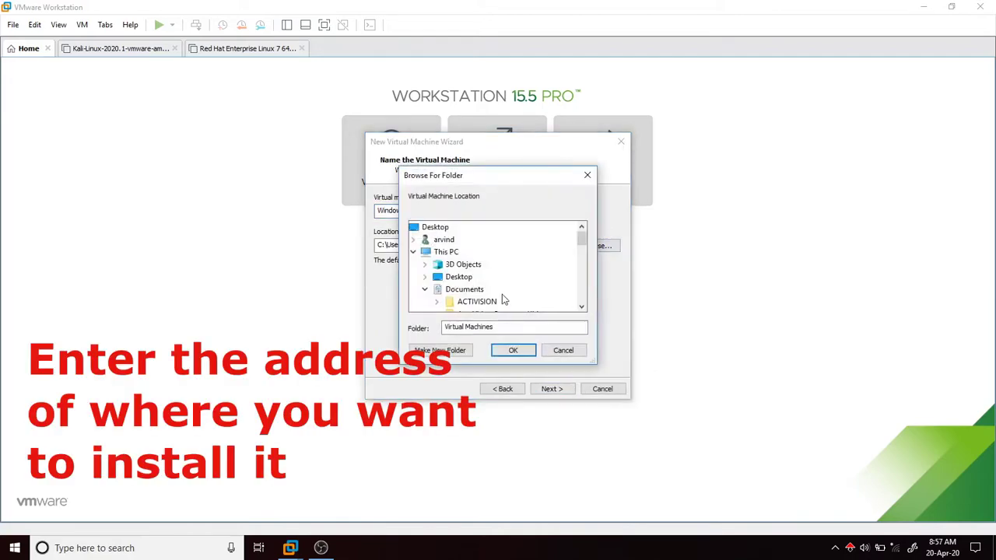
scroll(496, 293, down, 7)
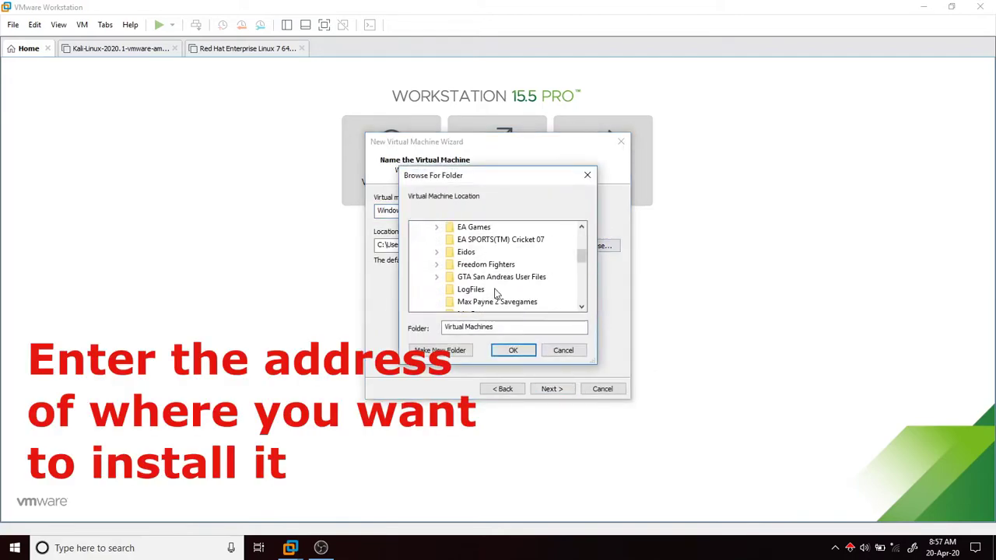
scroll(494, 292, up, 1)
scroll(494, 292, down, 1)
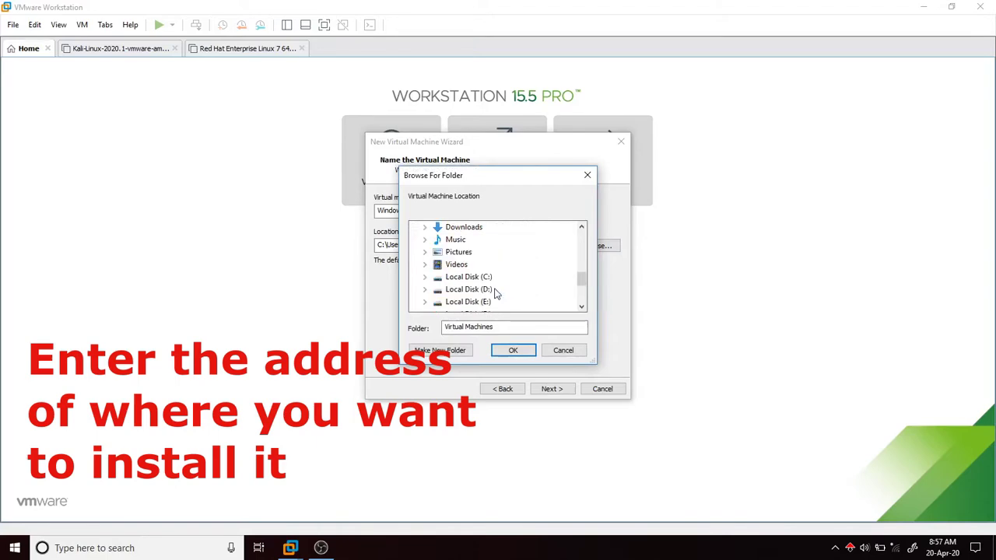
click(472, 290)
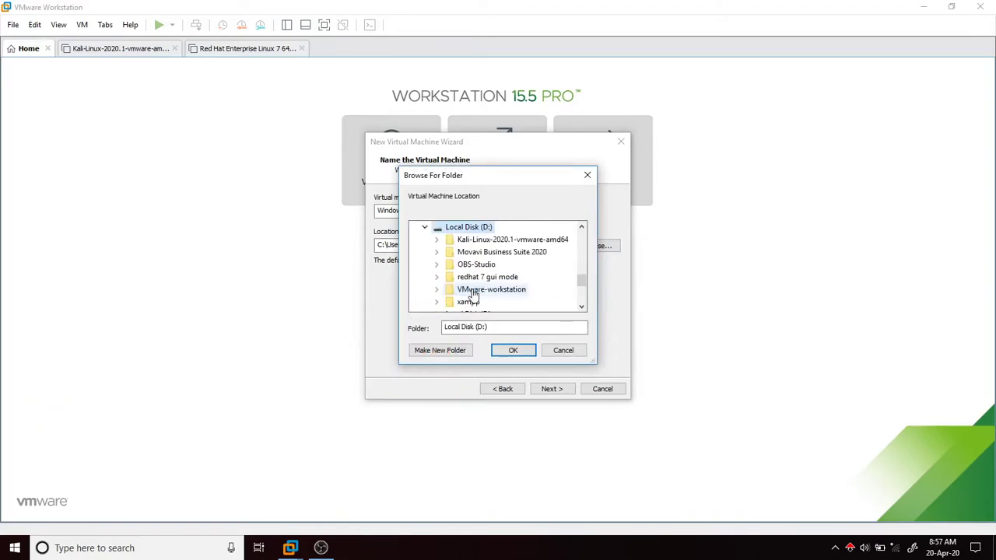
click(439, 350)
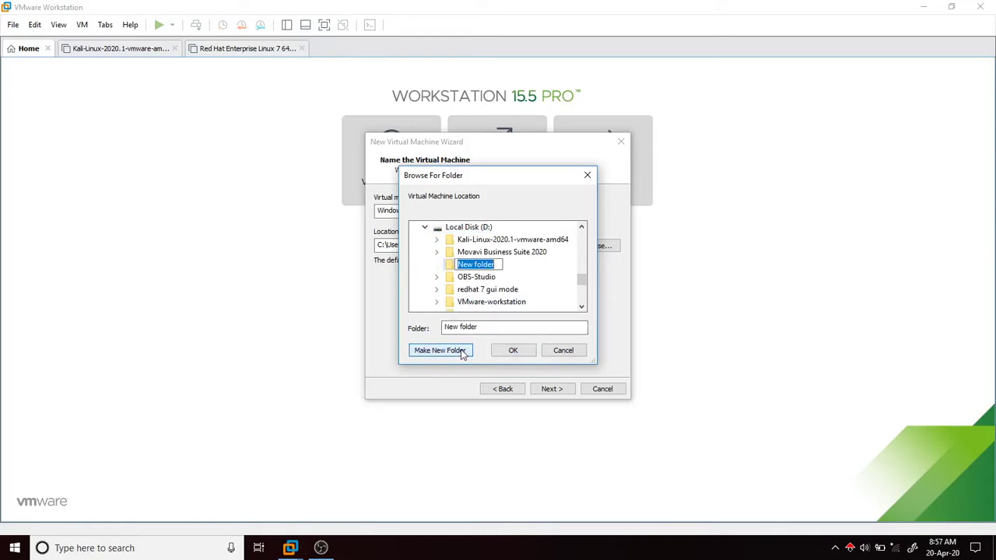
key(BackSpace)
text(windows server 2012)
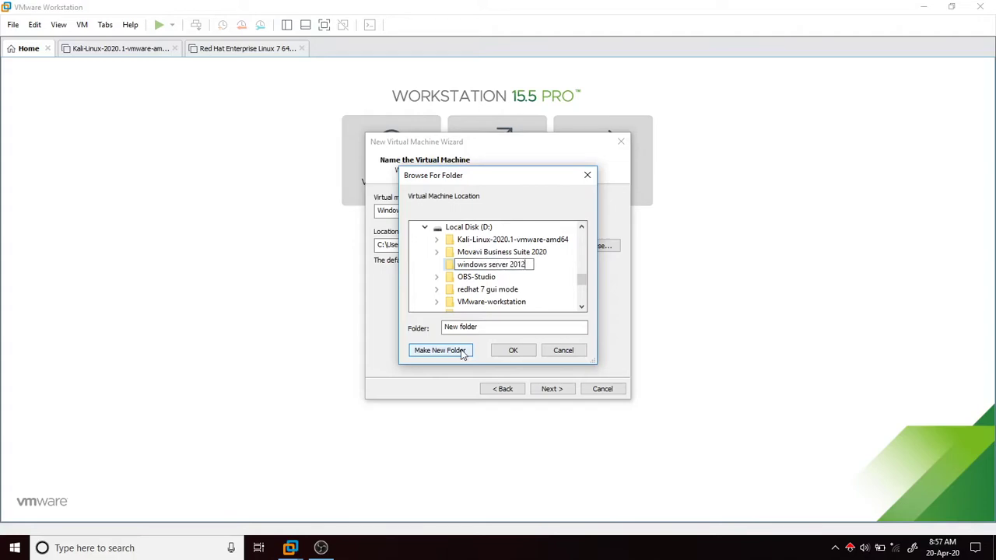
click(537, 268)
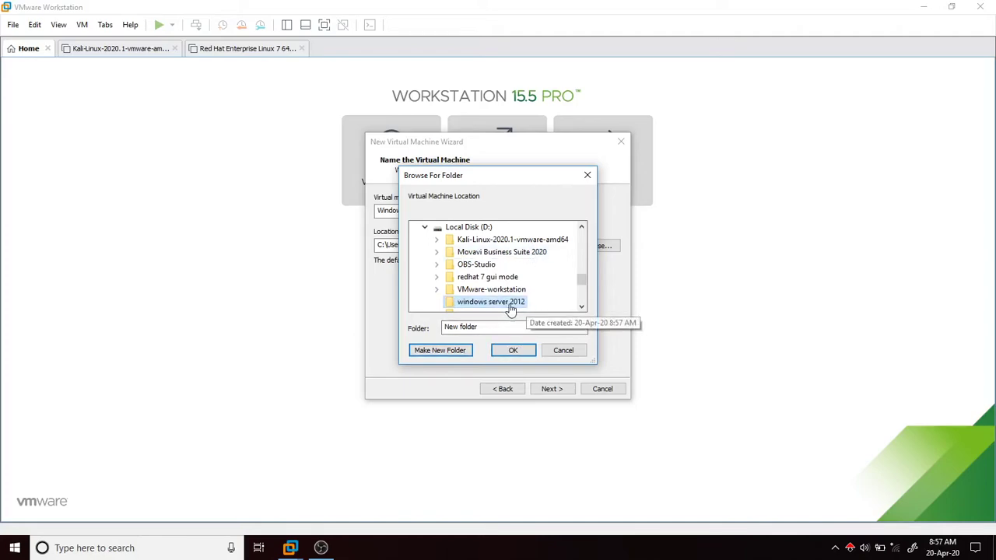
click(513, 350)
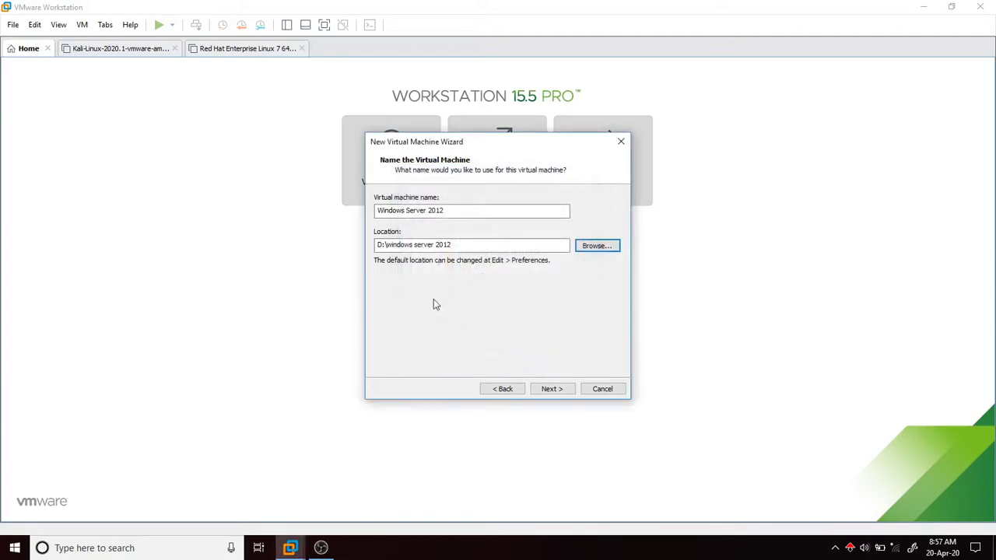
click(551, 389)
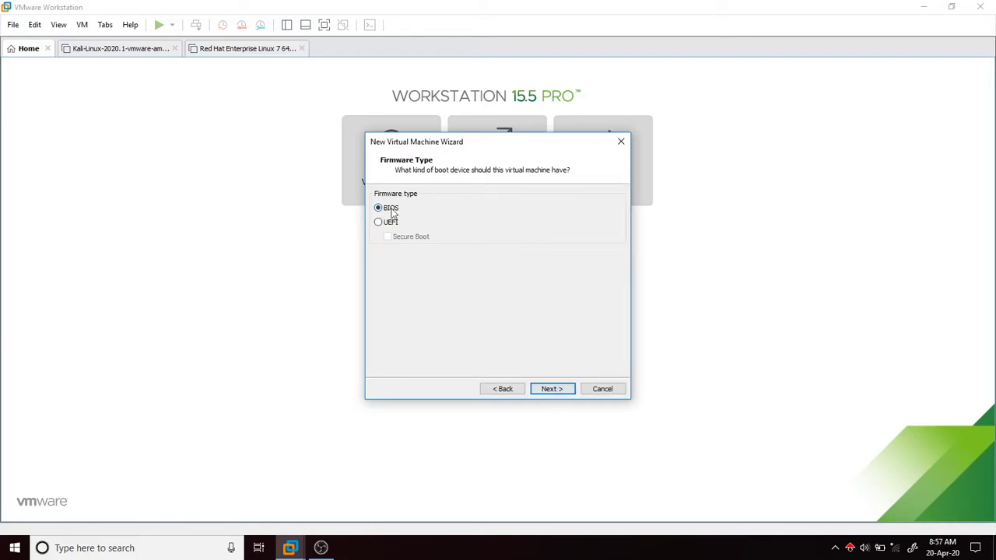
- Accept BIOS firmware and configure 2 processors with 2 cores each
click(551, 389)
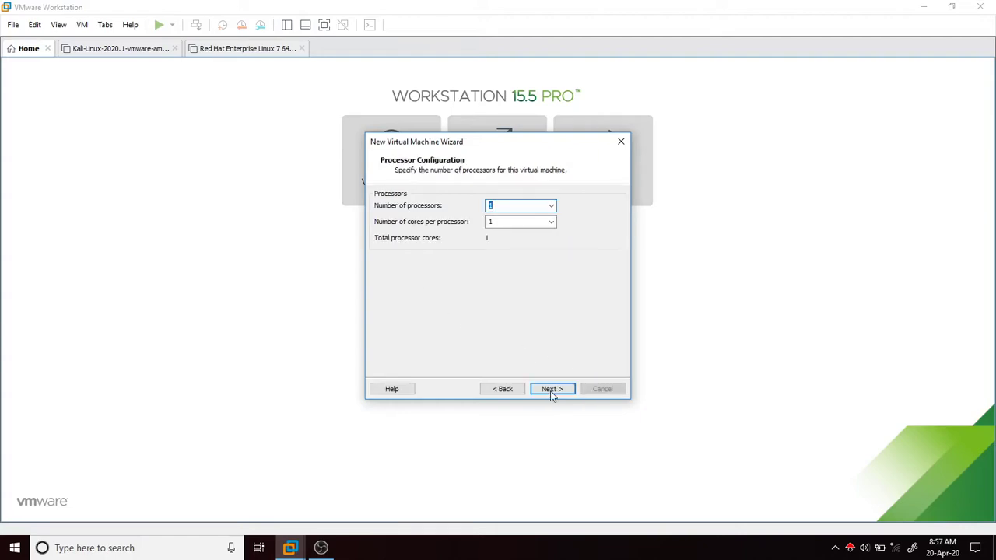
click(551, 205)
click(552, 226)
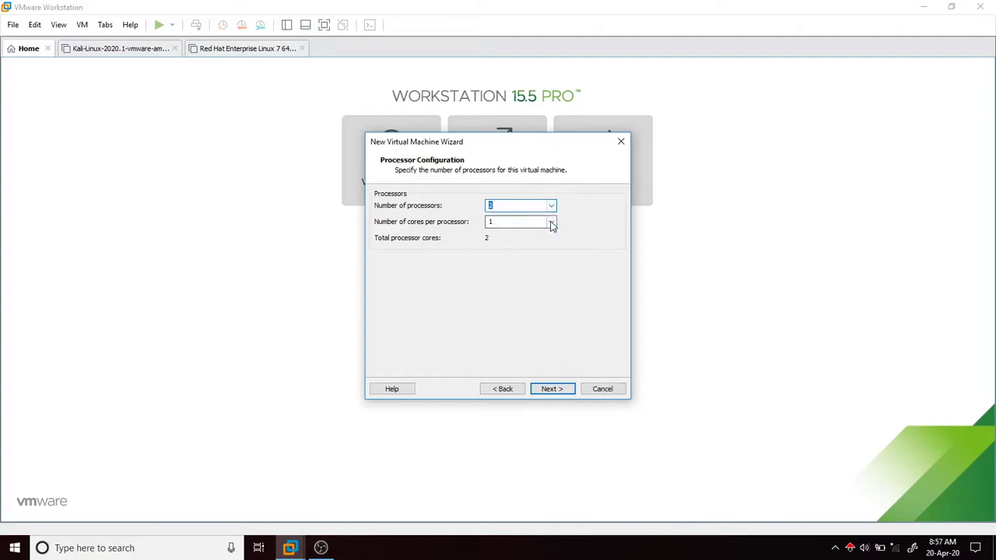
click(550, 222)
click(548, 243)
click(563, 391)
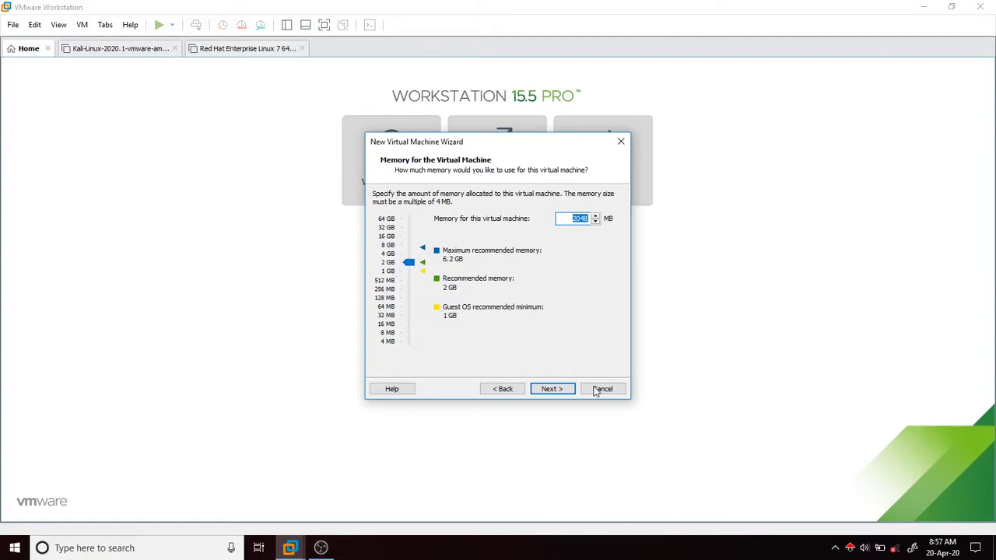
- Accept 2048 MB of memory, NAT networking, the LSI Logic SAS controller and a SCSI virtual disk
click(554, 390)
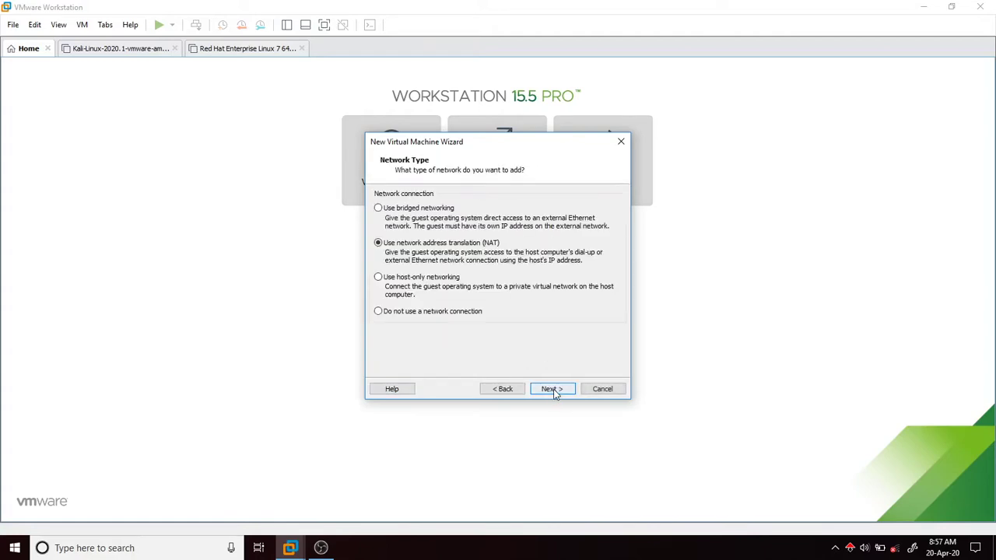
click(553, 391)
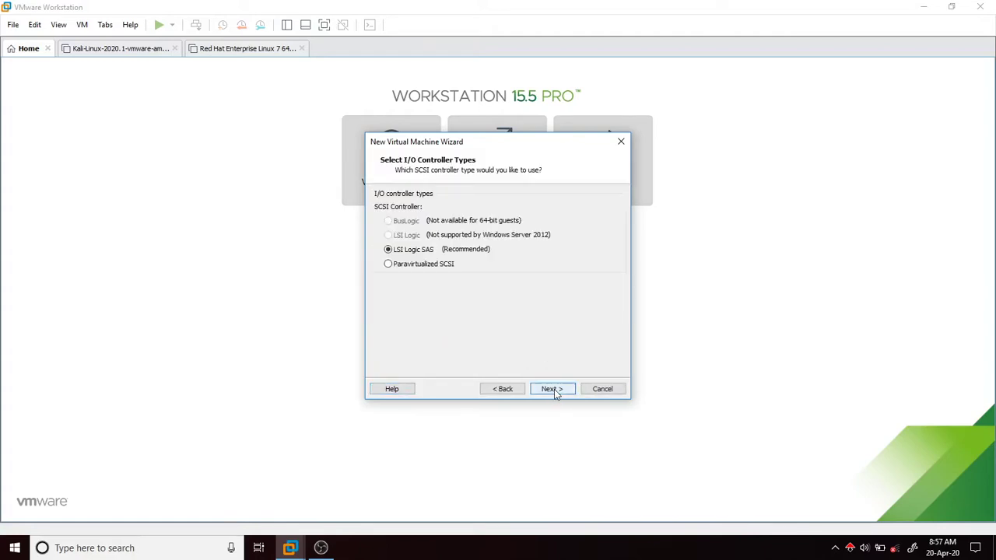
click(554, 389)
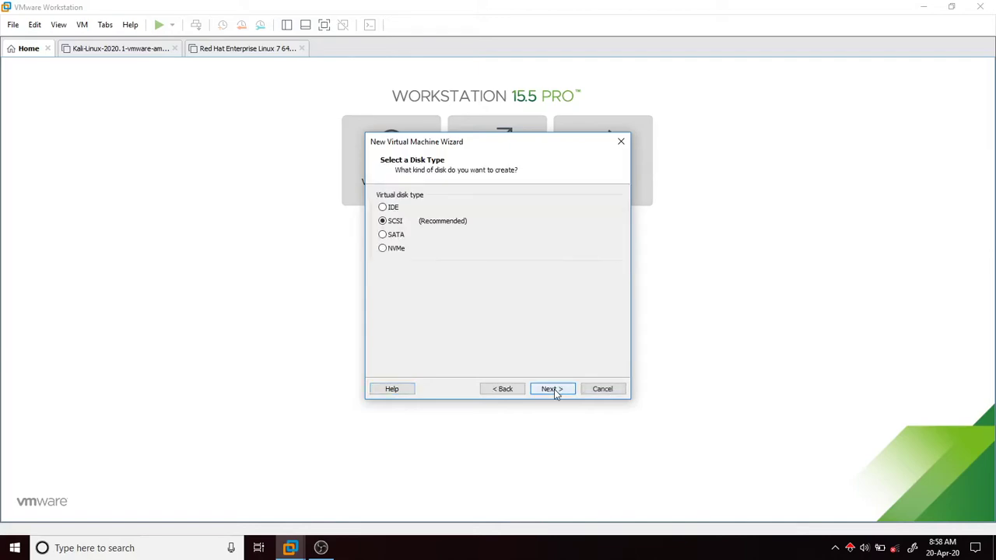
click(554, 389)
click(555, 389)
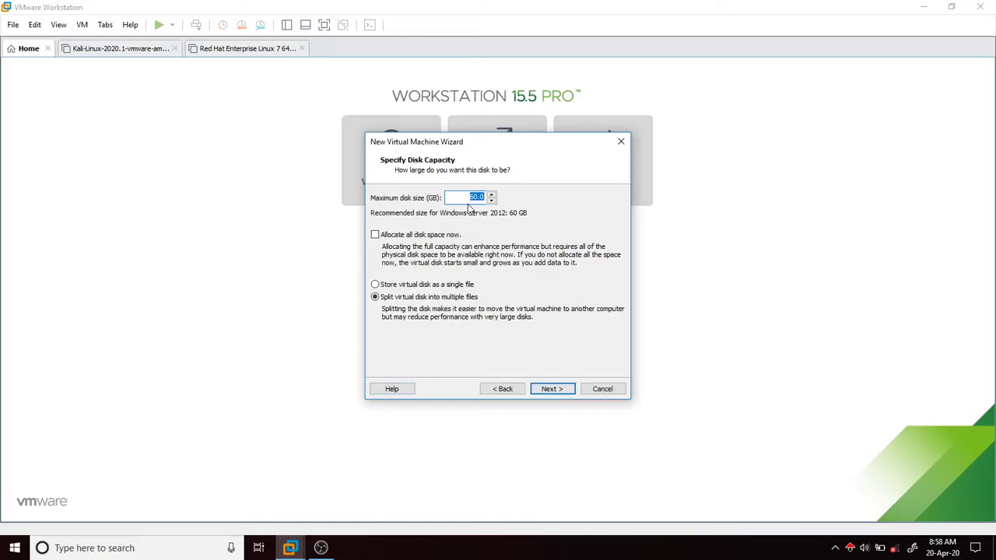
- Set the maximum disk size to 40 GB, split into multiple files, and finish creating the virtual machine
click(491, 201)
click(550, 389)
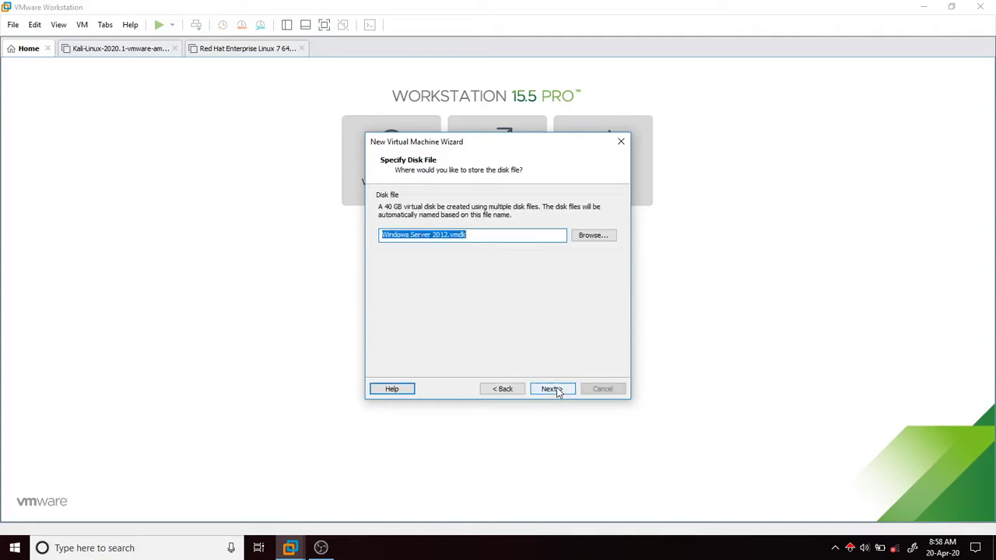
click(555, 390)
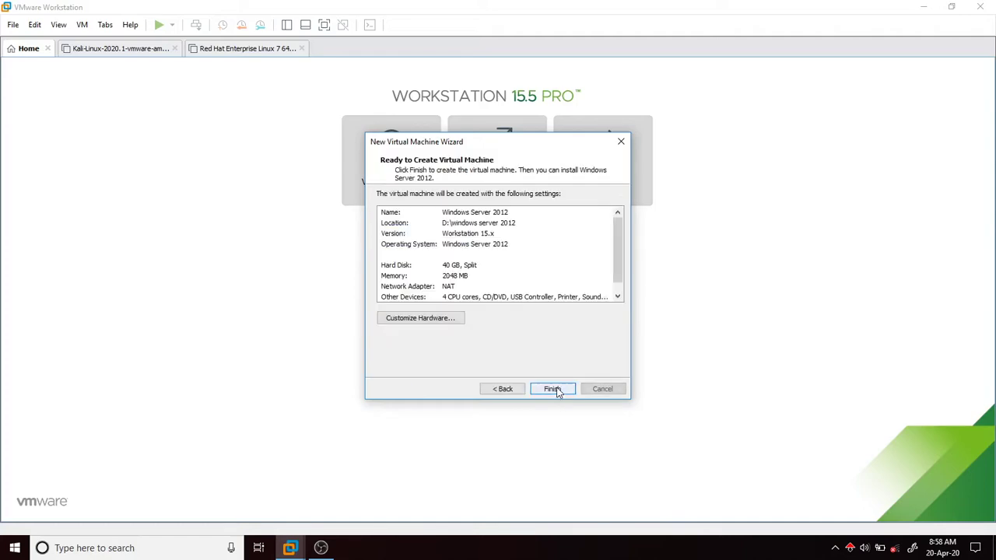
click(556, 390)
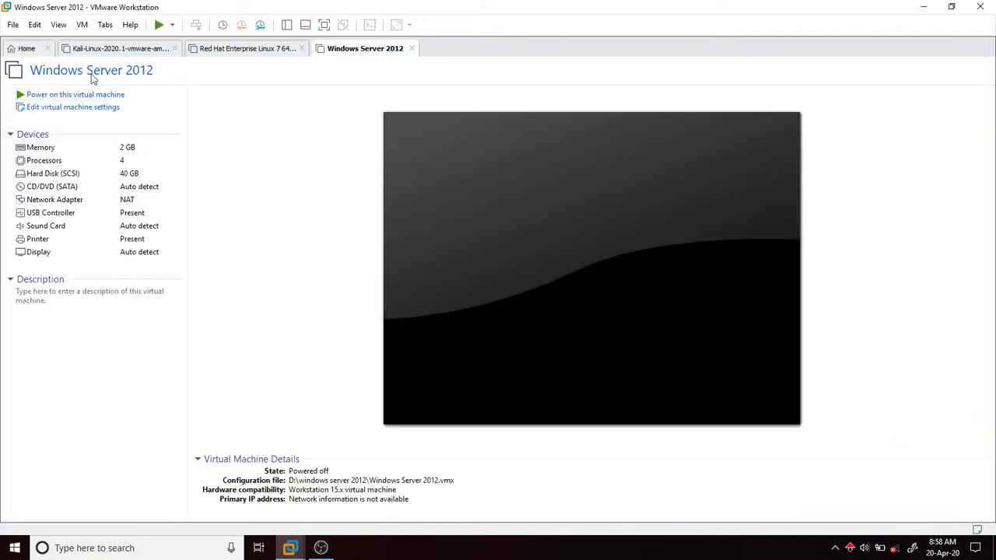
- Set the virtual machine's CD/DVD drive to use the ISO image "windows server2012.iso" from the ISO file folder on Local Disk (F:)
click(119, 194)
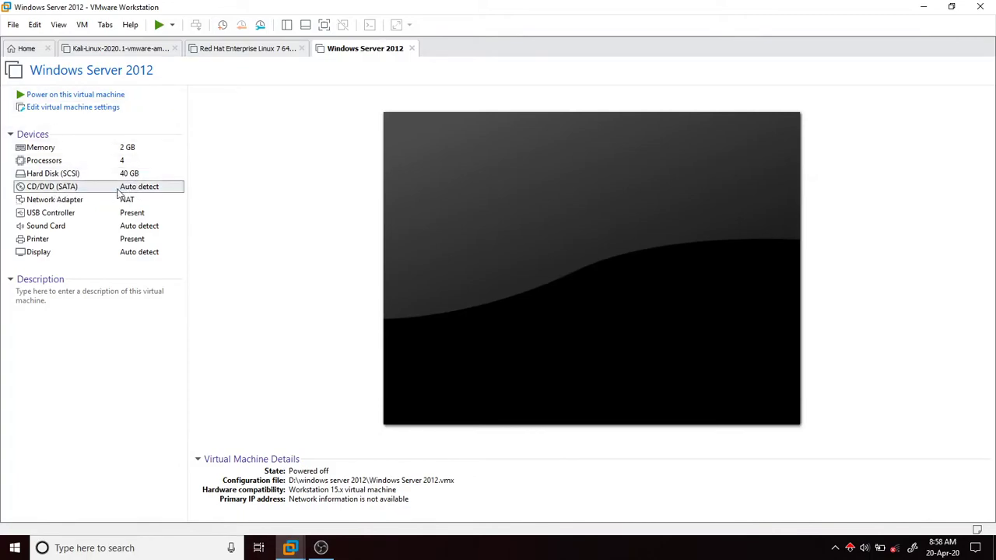
double_click(118, 191)
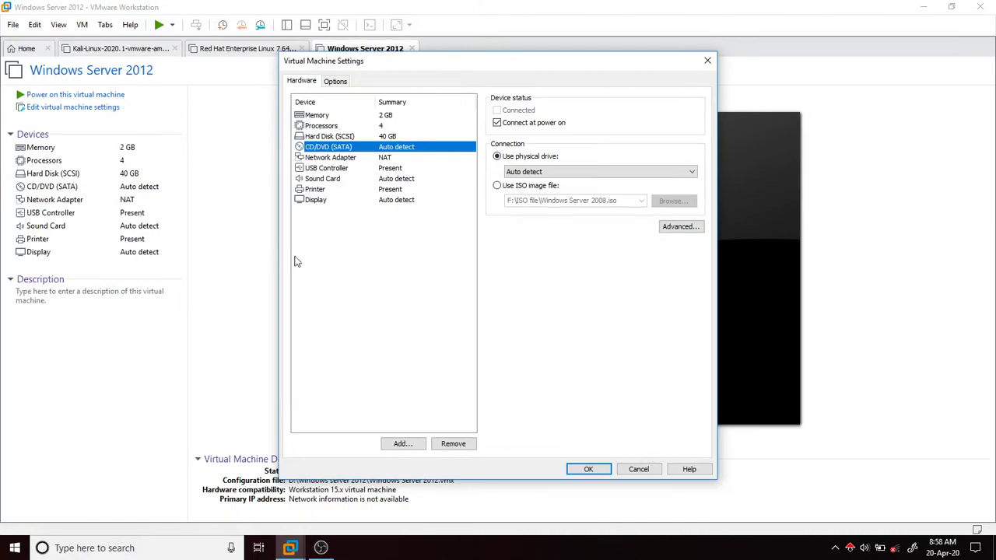
click(497, 186)
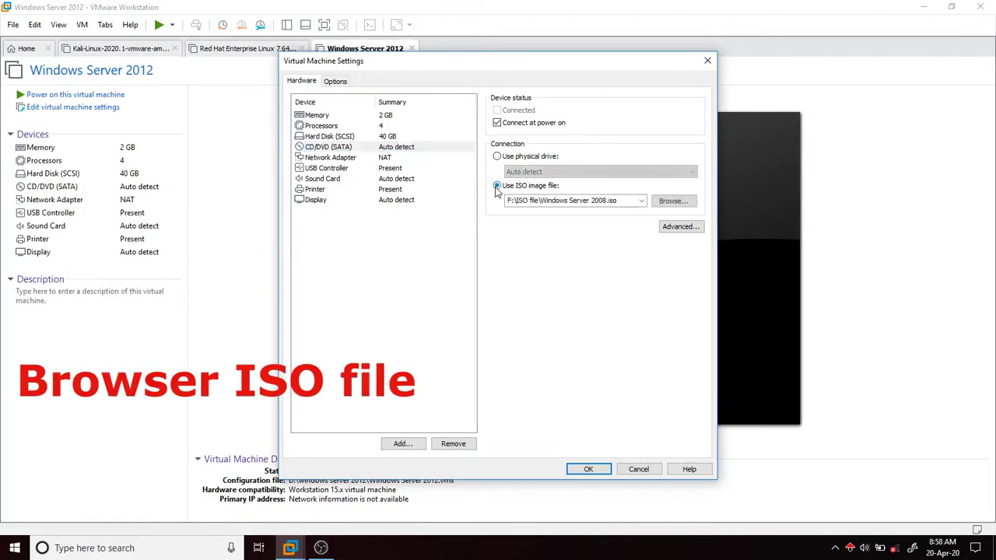
click(670, 204)
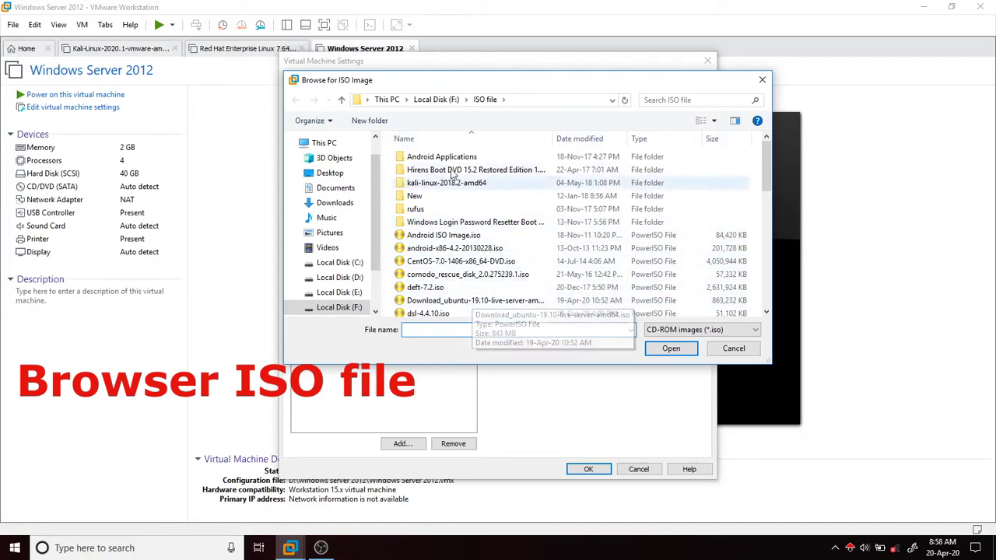
click(484, 101)
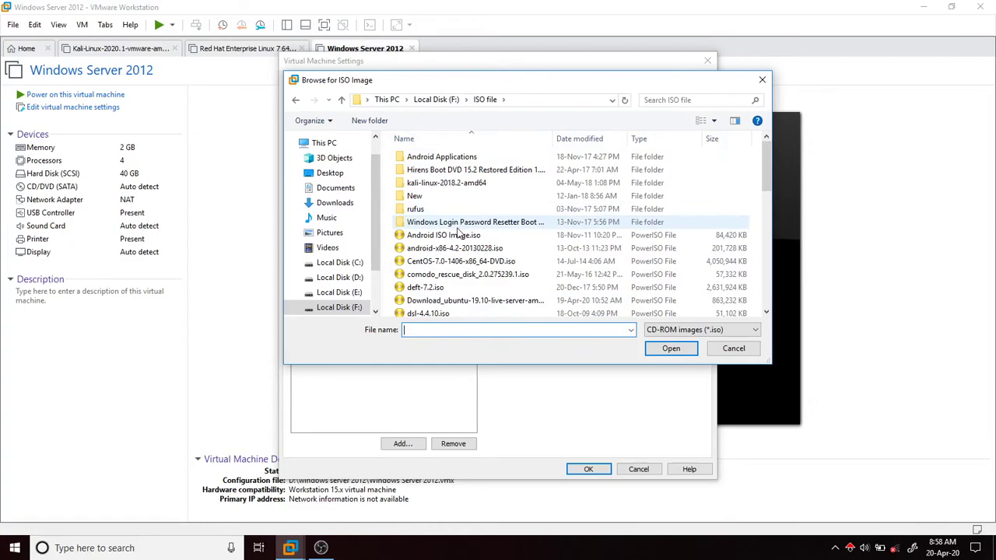
scroll(459, 232, down, 7)
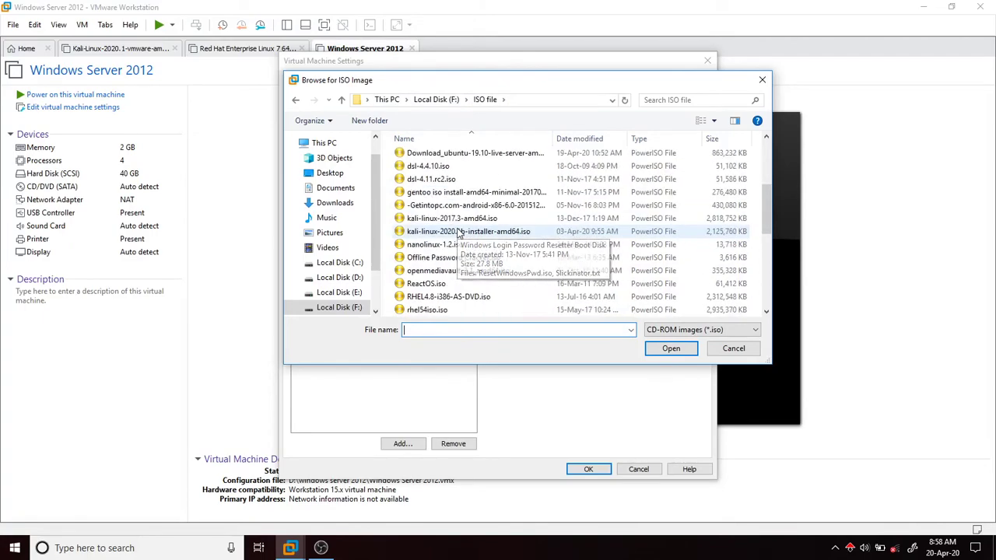
scroll(459, 232, down, 3)
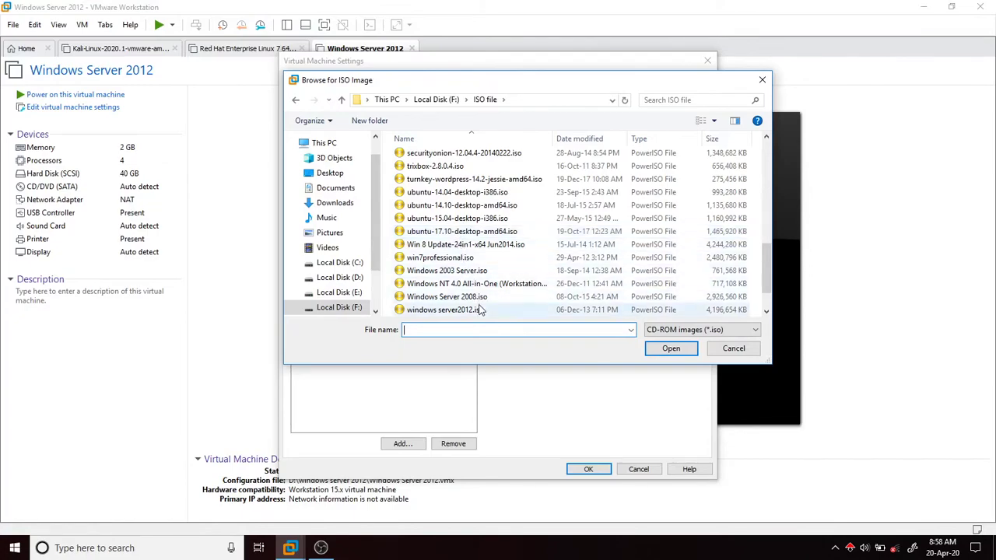
scroll(459, 300, down, 1)
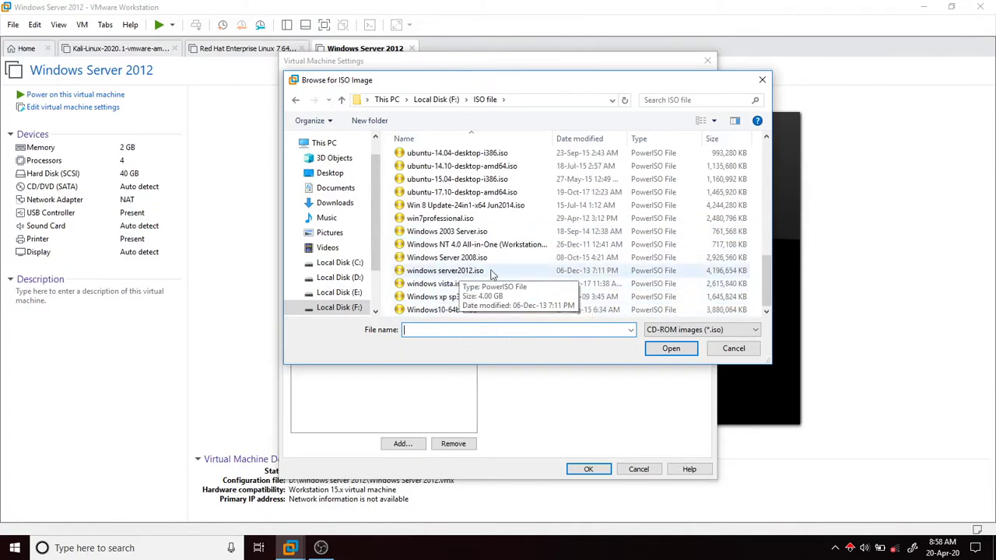
click(491, 273)
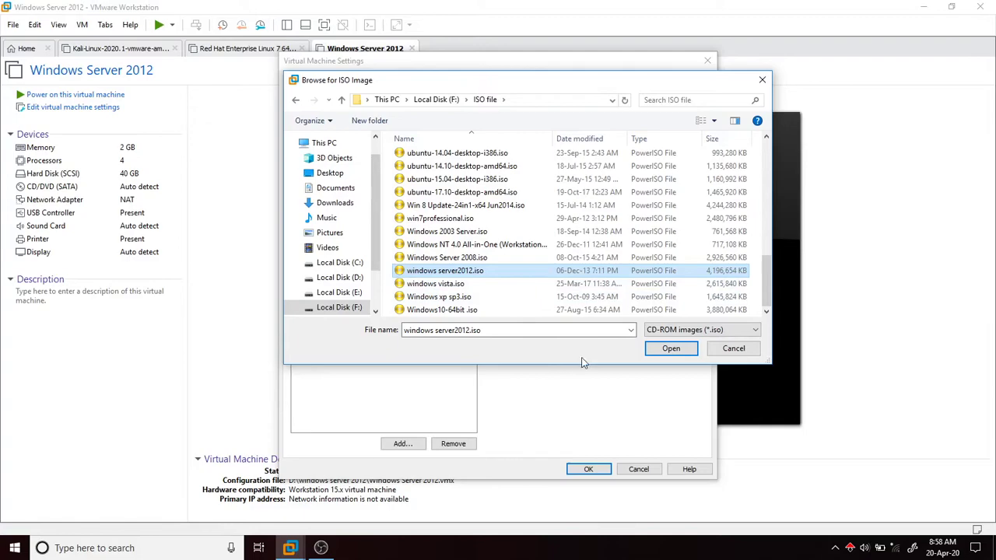
click(657, 350)
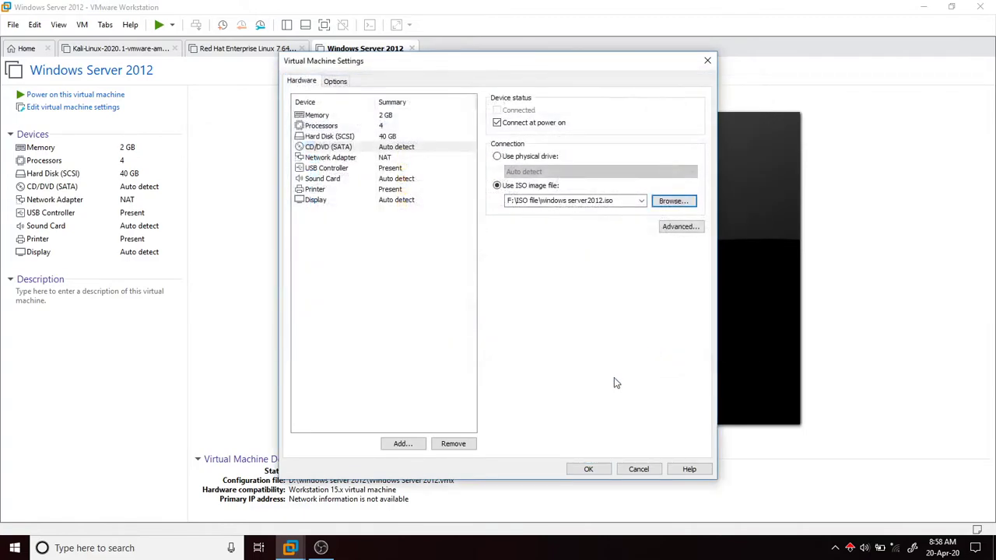
click(592, 470)
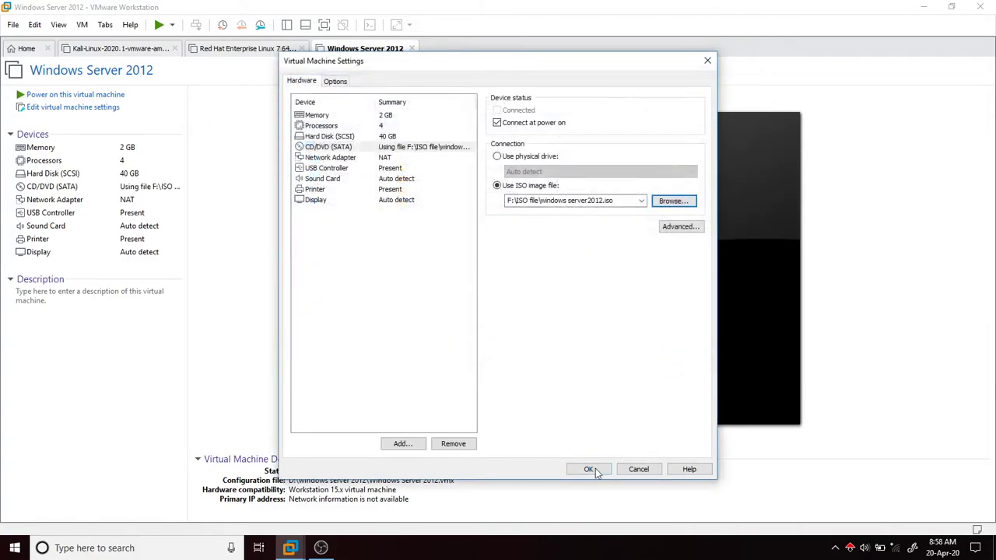
- Power on the Windows Server 2012 virtual machine and dismiss the virtual printing notice and the installation hint
click(108, 96)
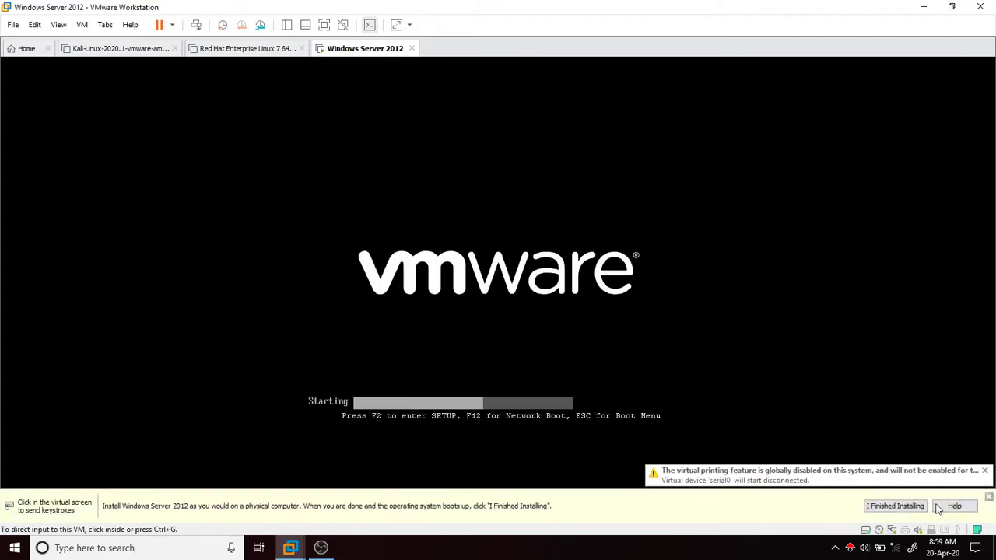
click(984, 471)
click(989, 497)
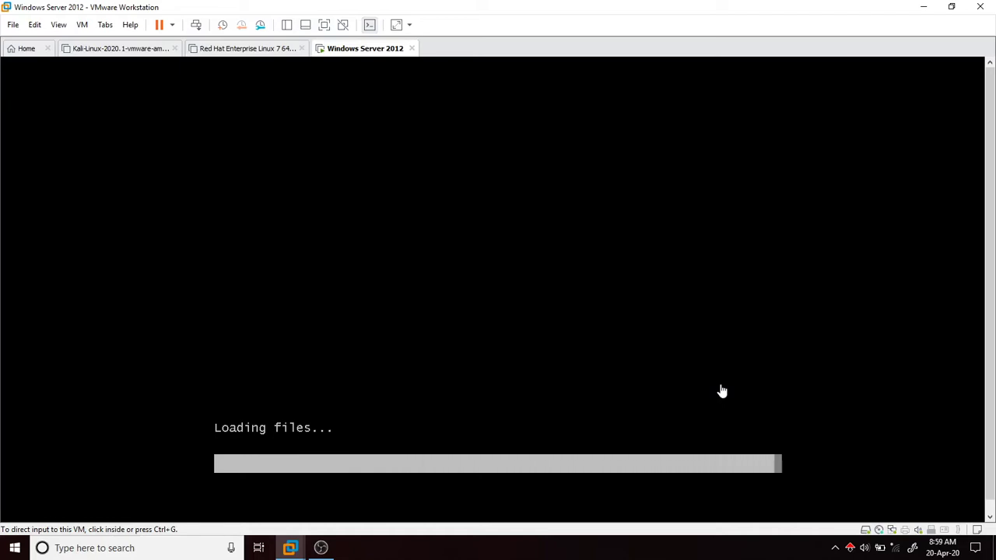
- Accept English (United States) and the US keyboard in Windows Setup and start the installation
click(629, 358)
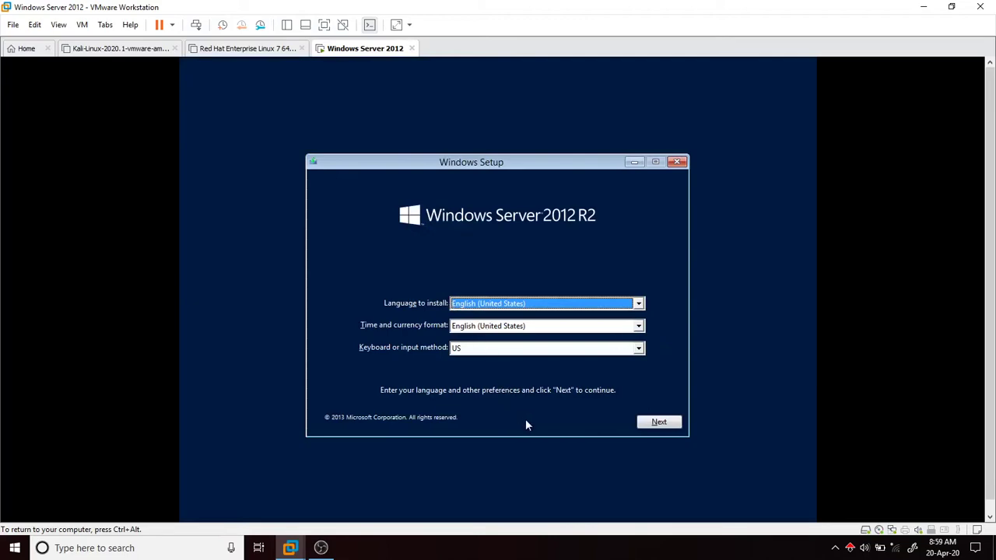
click(644, 424)
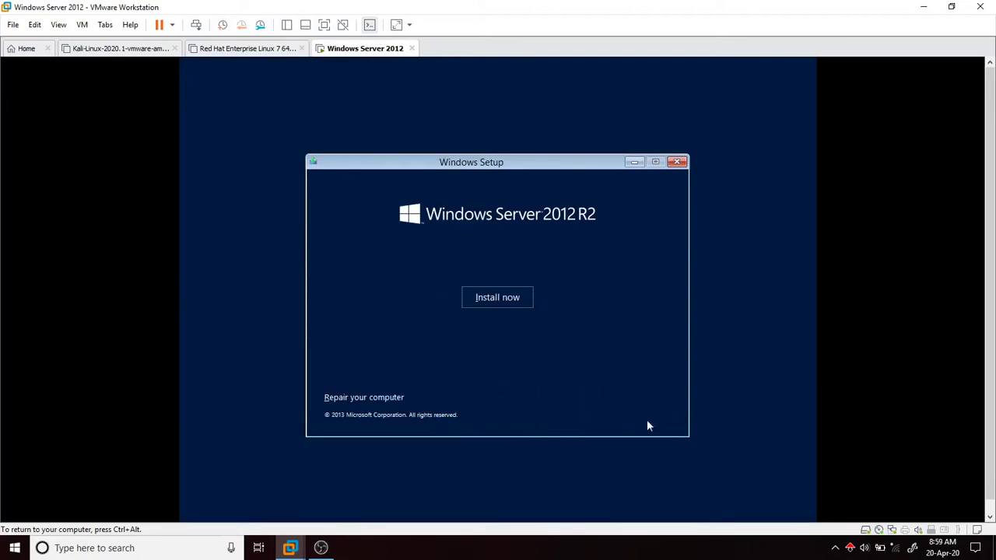
click(493, 301)
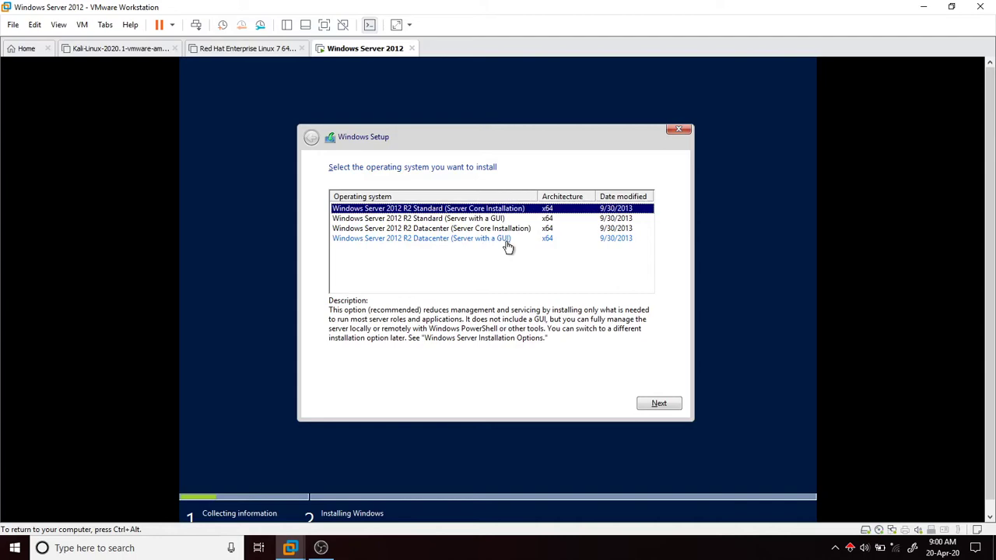
- Choose the Windows Server 2012 R2 Standard (Server with a GUI) edition and accept the license terms
click(462, 222)
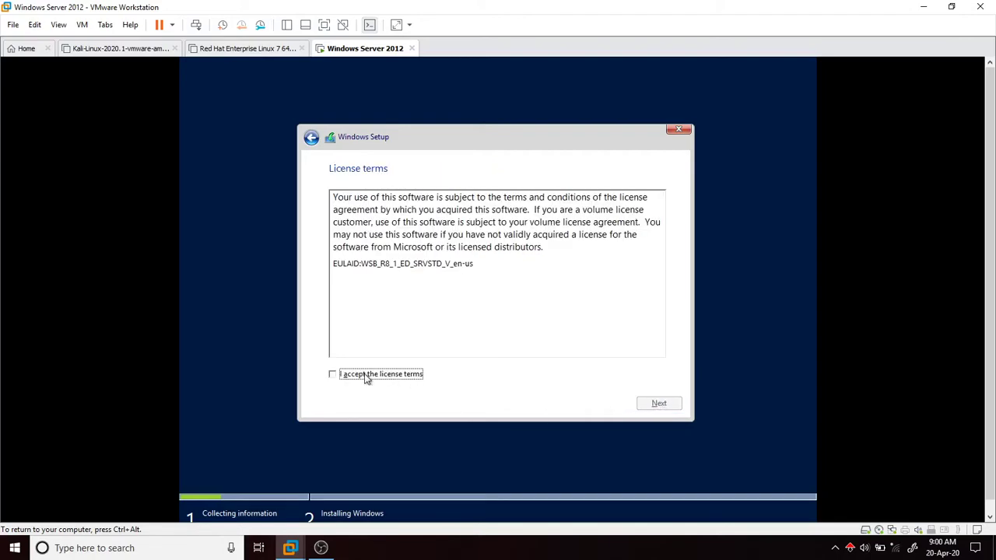
click(366, 376)
click(651, 403)
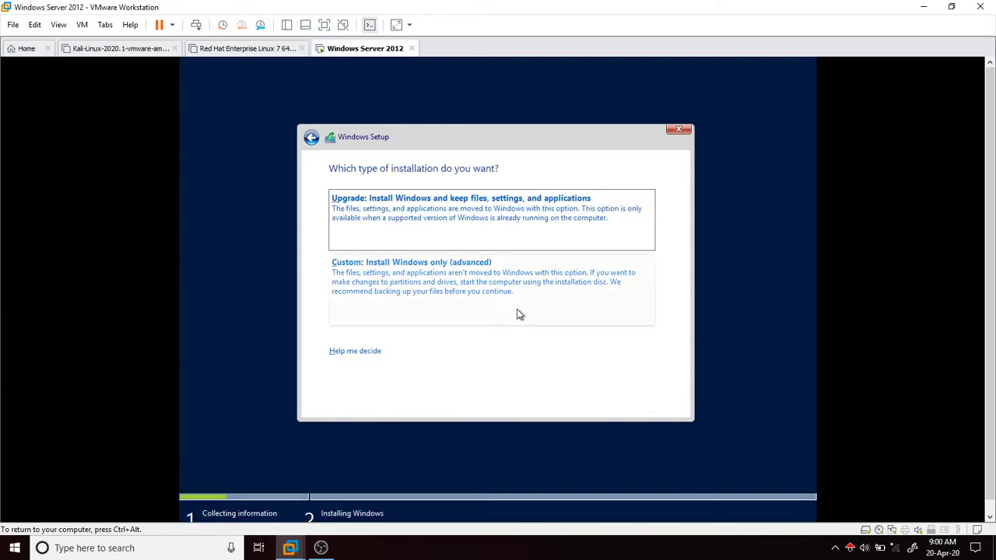
- Choose the custom Windows-only installation and create a 20000 MB partition on Drive 0, allowing additional system partitions
click(473, 294)
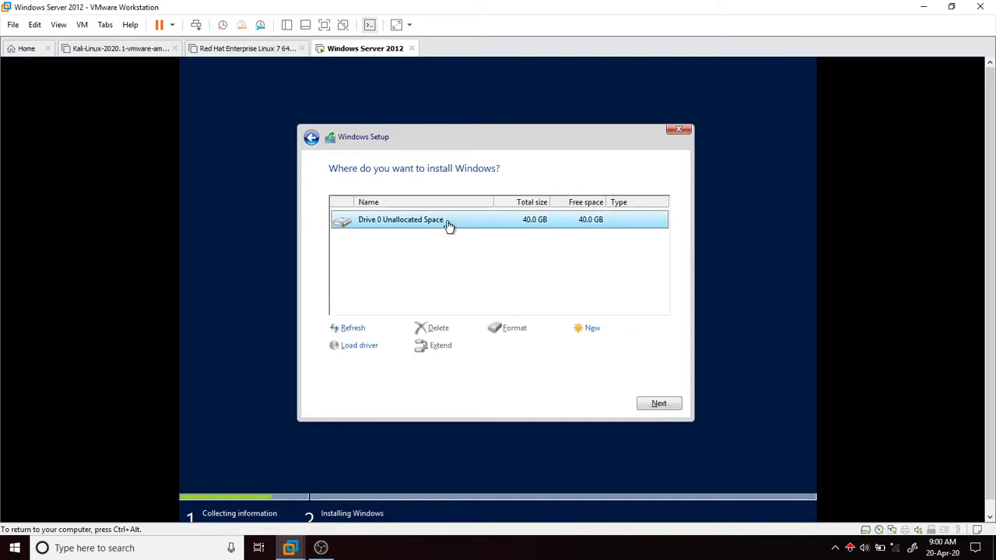
click(590, 329)
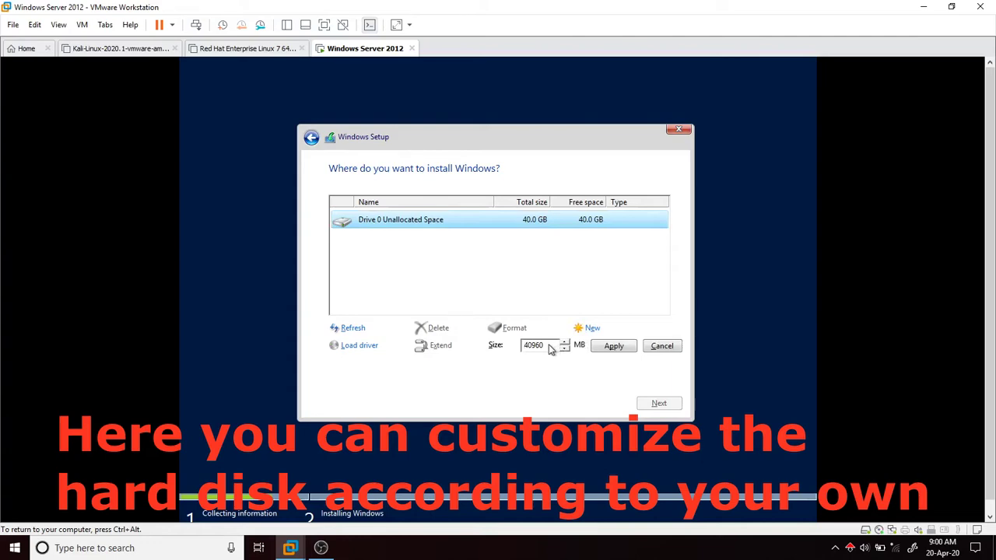
key(BackSpace)
key(BackSpace)
key(BackSpace)
key(BackSpace)
key(BackSpace)
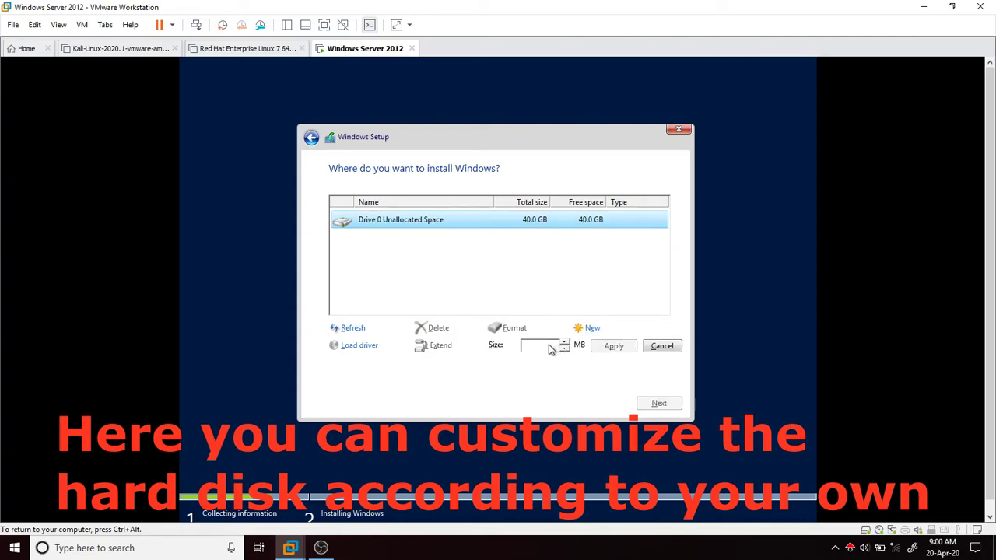
text(2000)
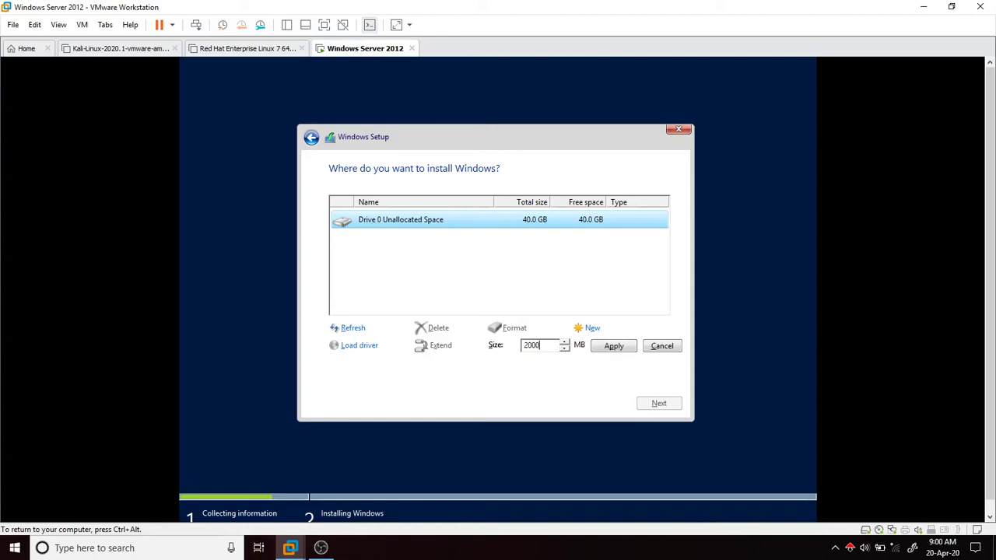
text(0)
click(611, 346)
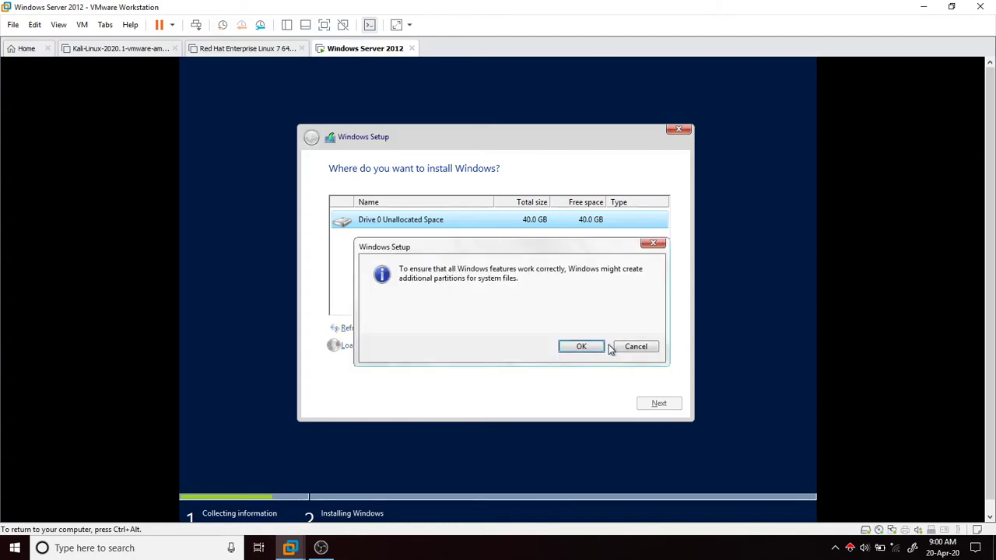
click(579, 348)
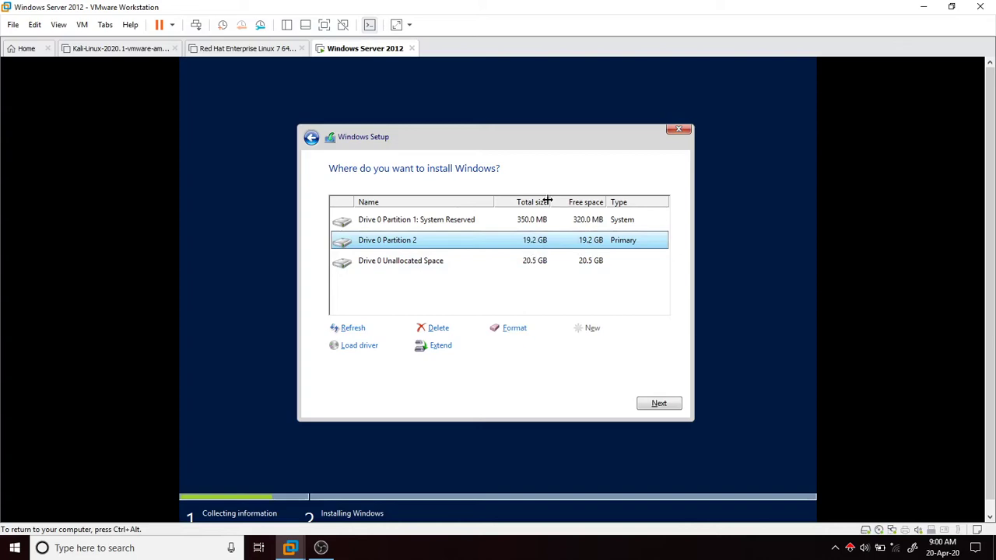
- Create a partition from all 20959 MB of remaining unallocated space and start installing Windows on Drive 0 Partition 2
click(530, 269)
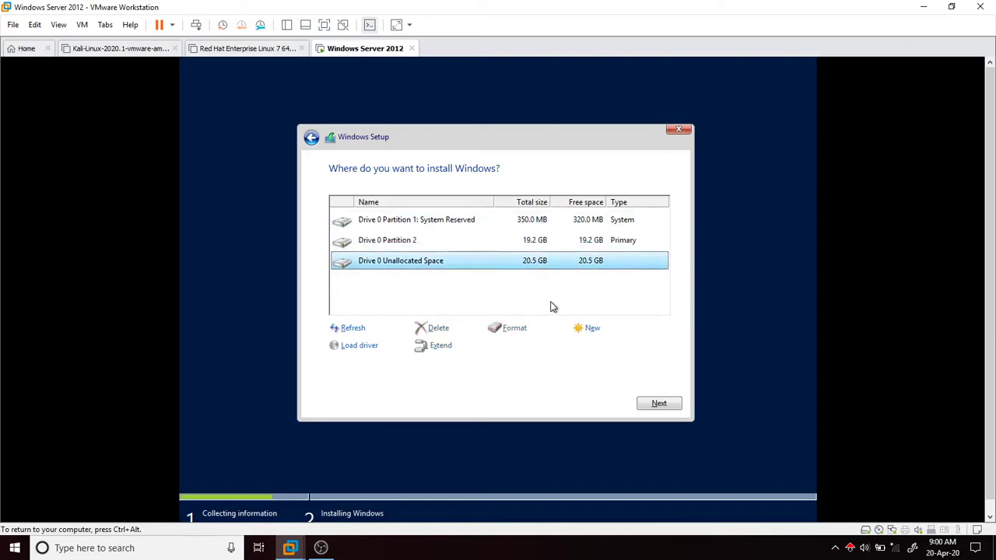
click(584, 329)
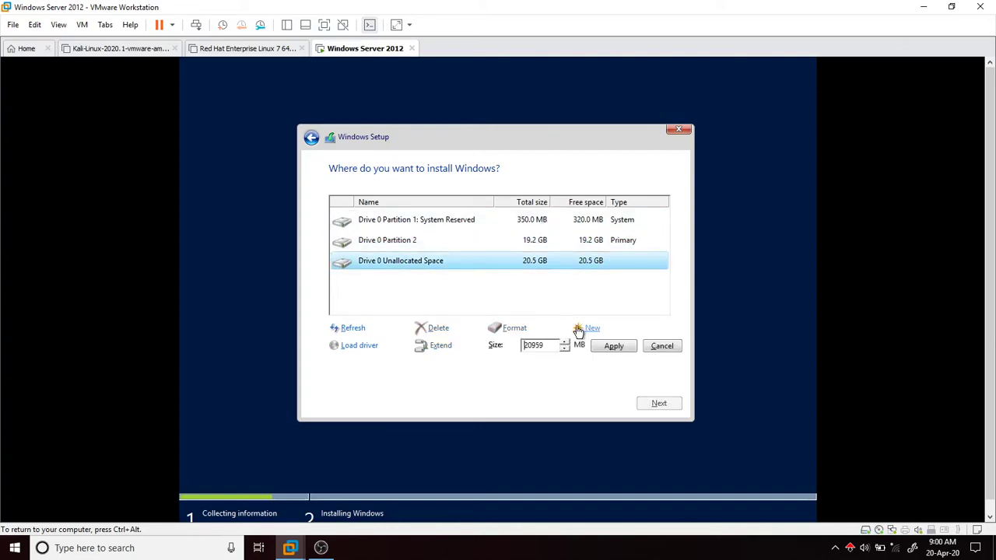
click(615, 347)
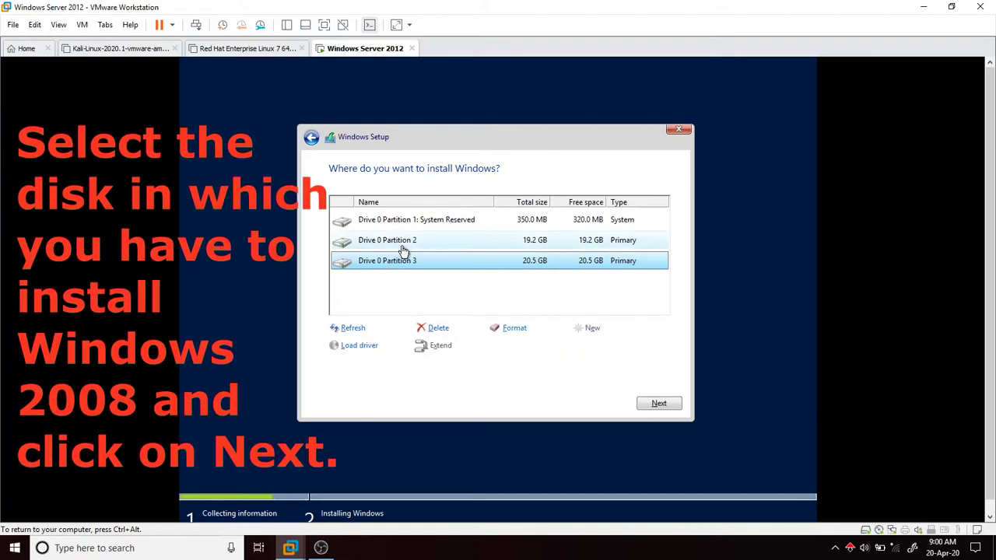
click(468, 241)
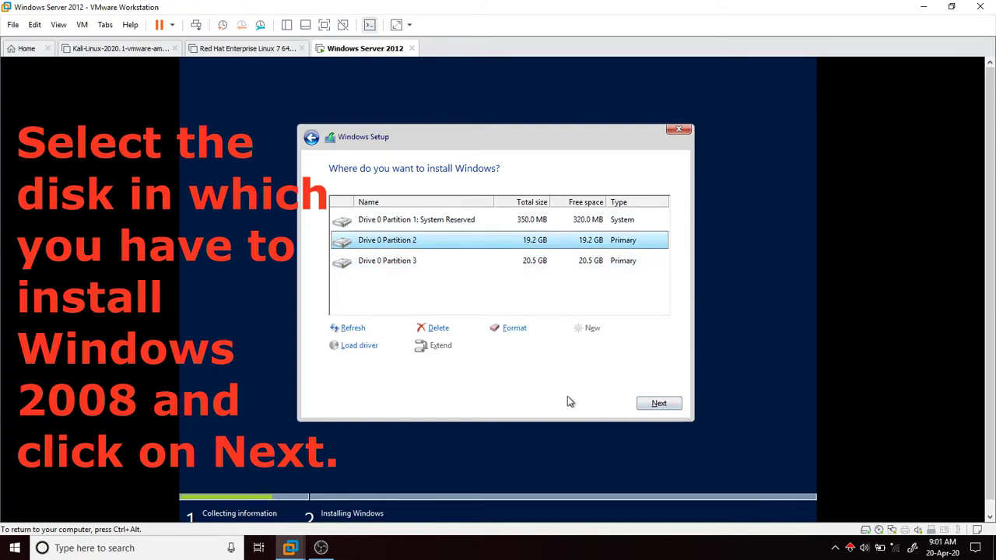
click(658, 403)
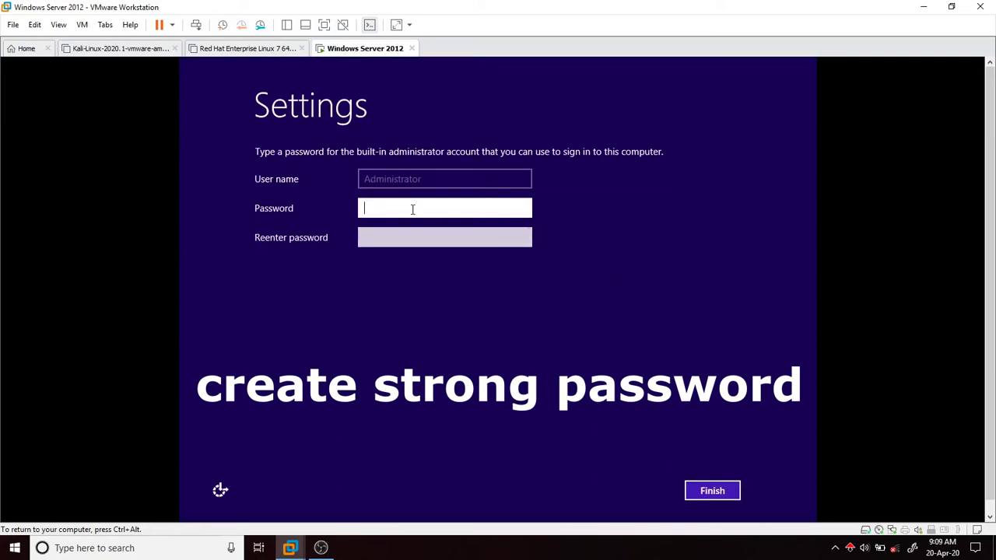
- Enter a password for the built-in Administrator account and proceed to its confirmation entry
text(******)
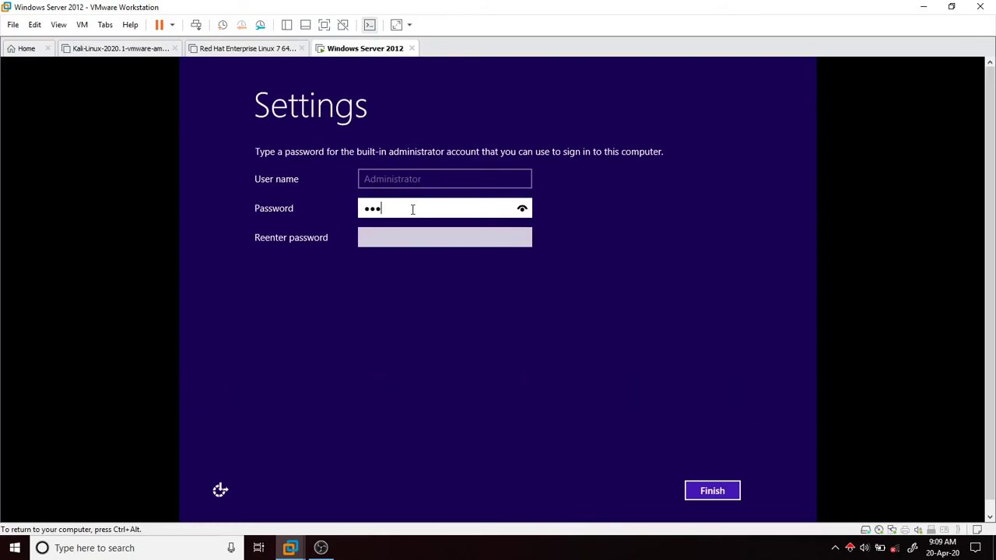
key(Tab)
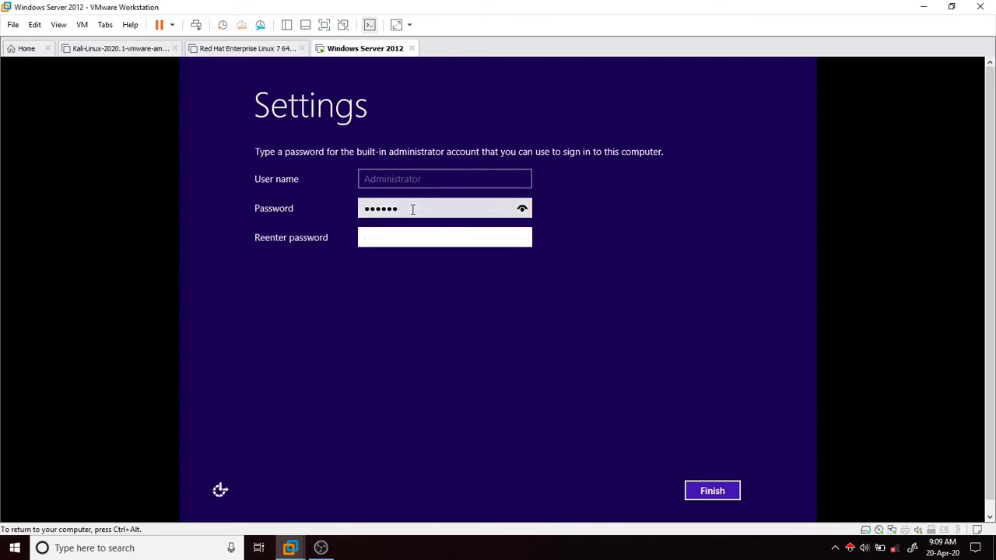